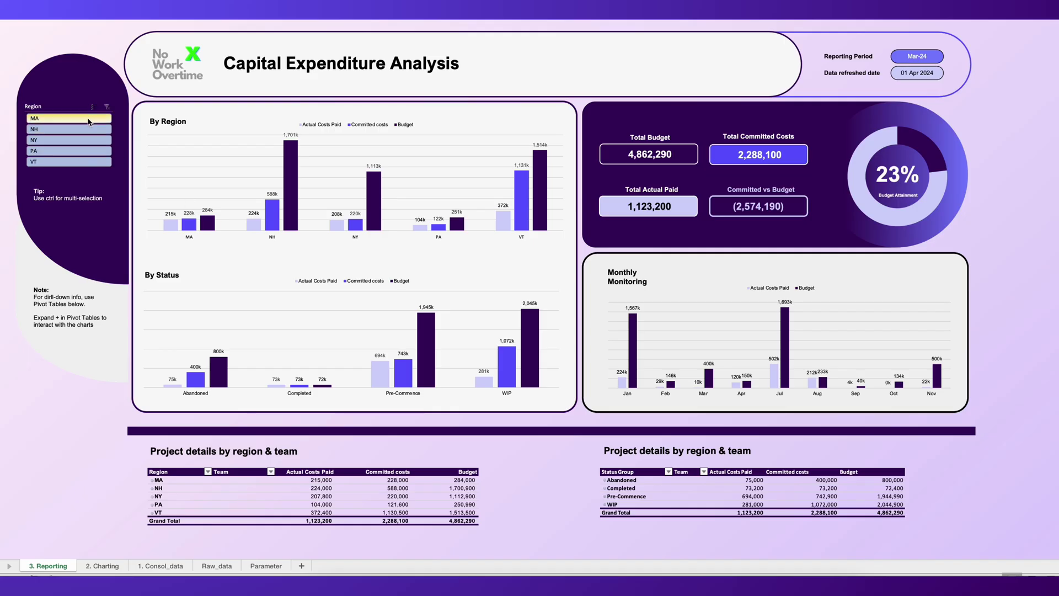
# Step: Deselect the other regions in the Region slicer so only MA stays selected
pyautogui.keyDown('ctrl'); pyautogui.click(88, 118); pyautogui.keyUp('ctrl')
pyautogui.keyDown('ctrl'); pyautogui.click(88, 129); pyautogui.keyUp('ctrl')
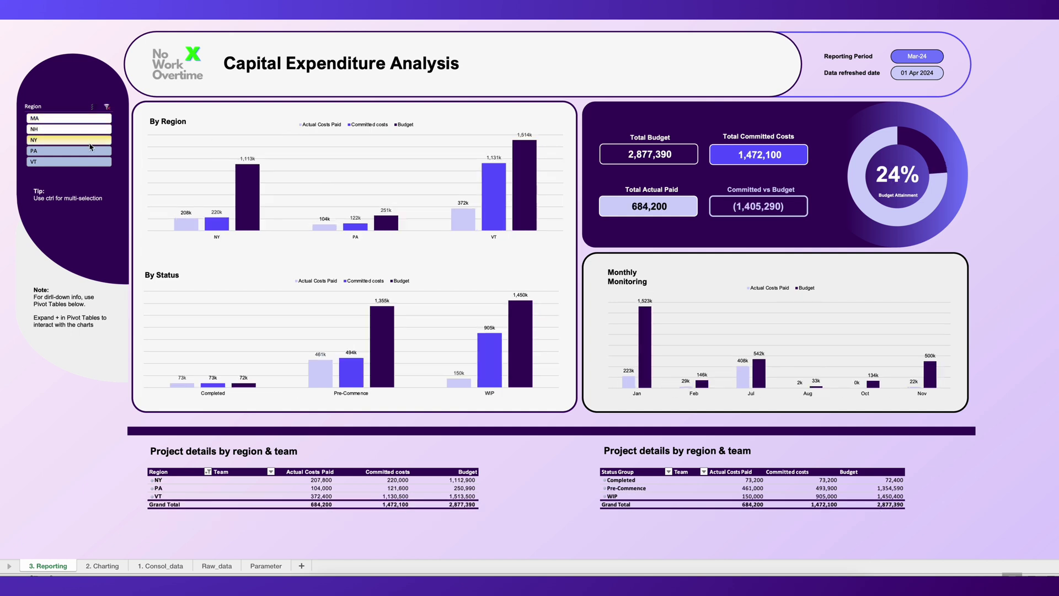
pyautogui.keyDown('ctrl'); pyautogui.click(90, 140); pyautogui.keyUp('ctrl')
pyautogui.keyDown('ctrl'); pyautogui.click(90, 151); pyautogui.keyUp('ctrl')
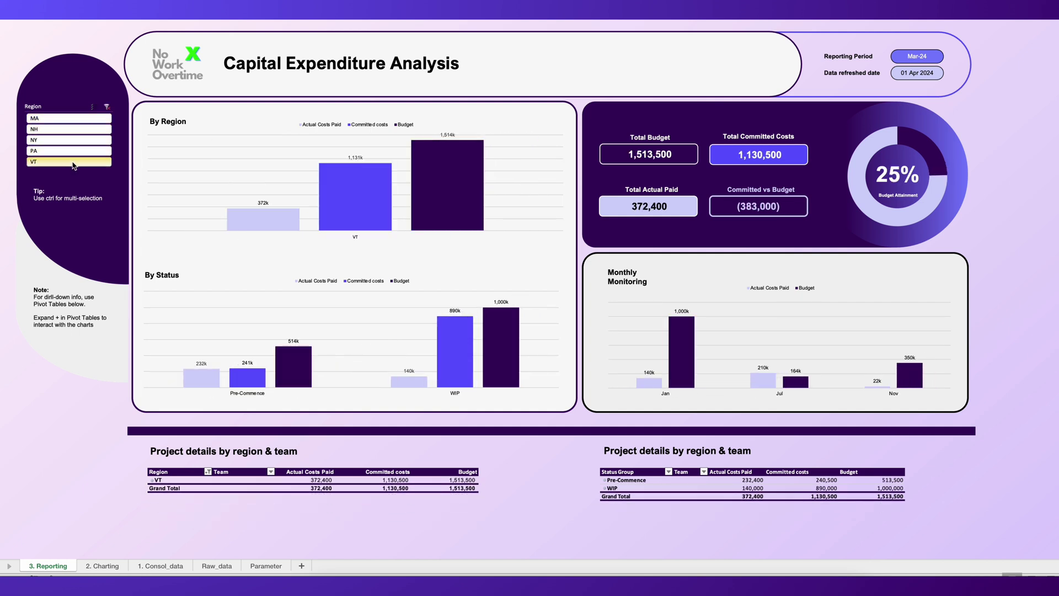
pyautogui.click(75, 118)
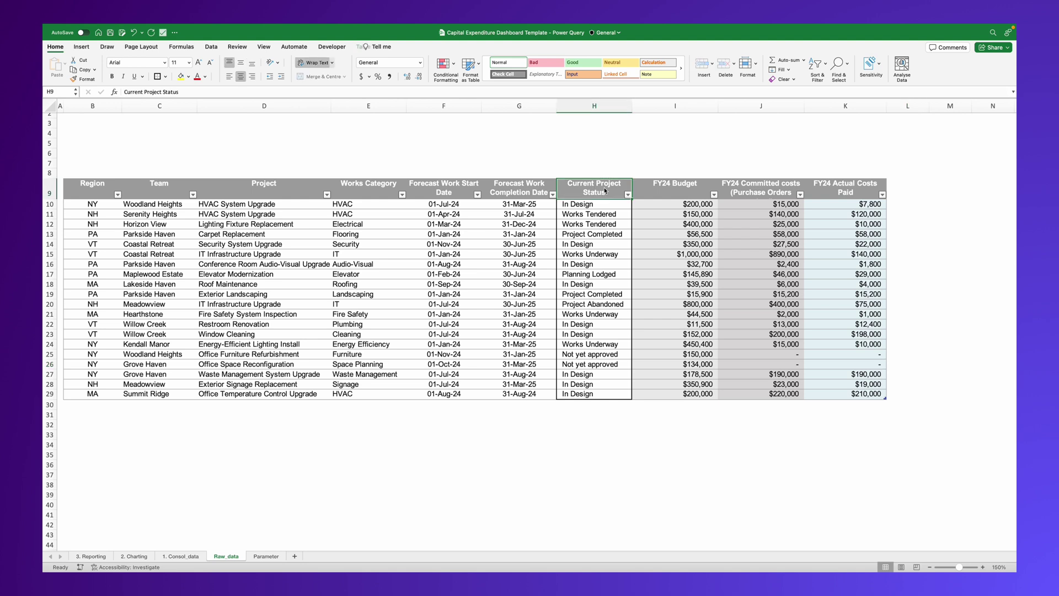
# Step: Convert the Parameter sheet's B6:C13 status mapping into a table with headers
pyautogui.keyDown('shift'); pyautogui.click(610, 395); pyautogui.keyUp('shift')
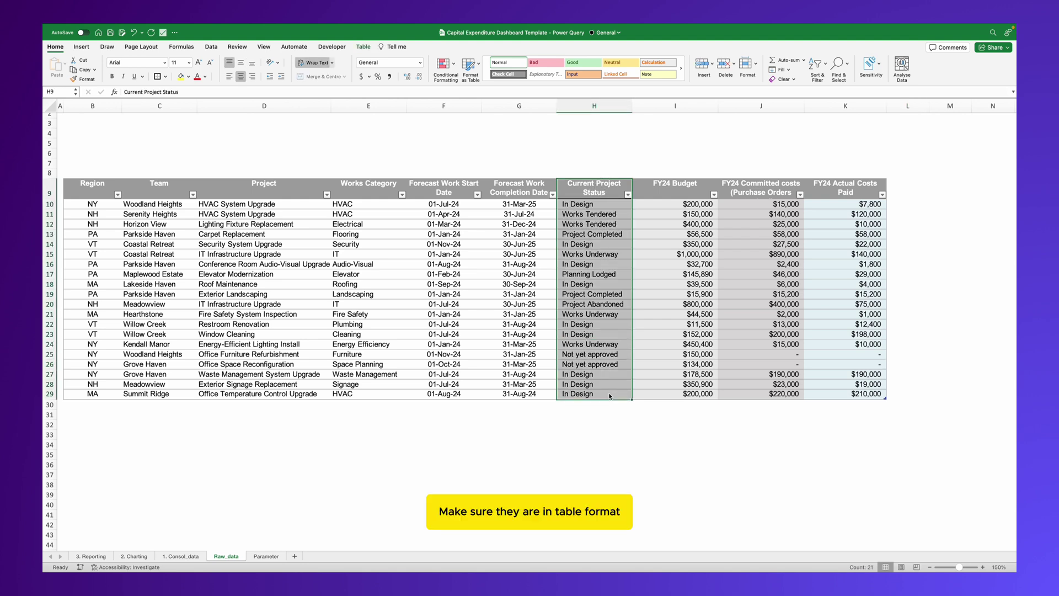
pyautogui.click(266, 556)
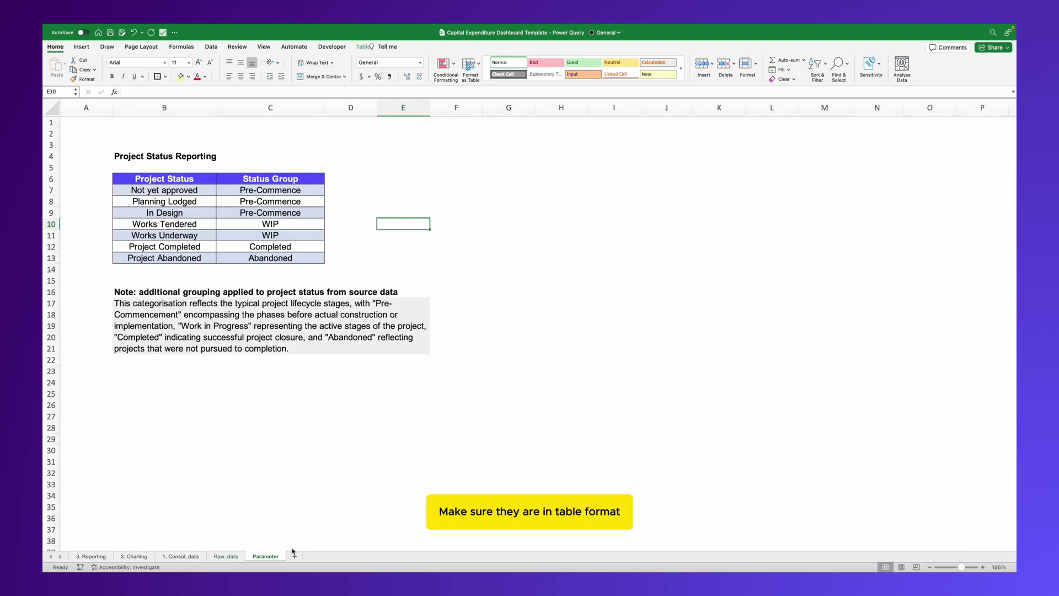
pyautogui.click(196, 180)
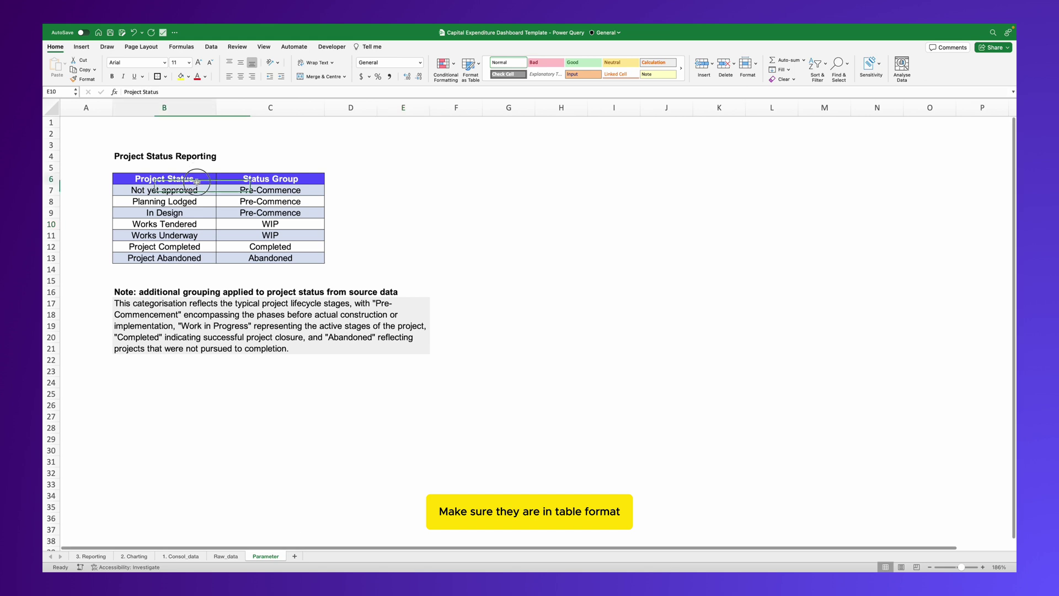
pyautogui.keyDown('shift'); pyautogui.click(273, 250); pyautogui.keyUp('shift')
pyautogui.keyDown('shift'); pyautogui.click(284, 258); pyautogui.keyUp('shift')
pyautogui.hotkey('ctrl', 't')
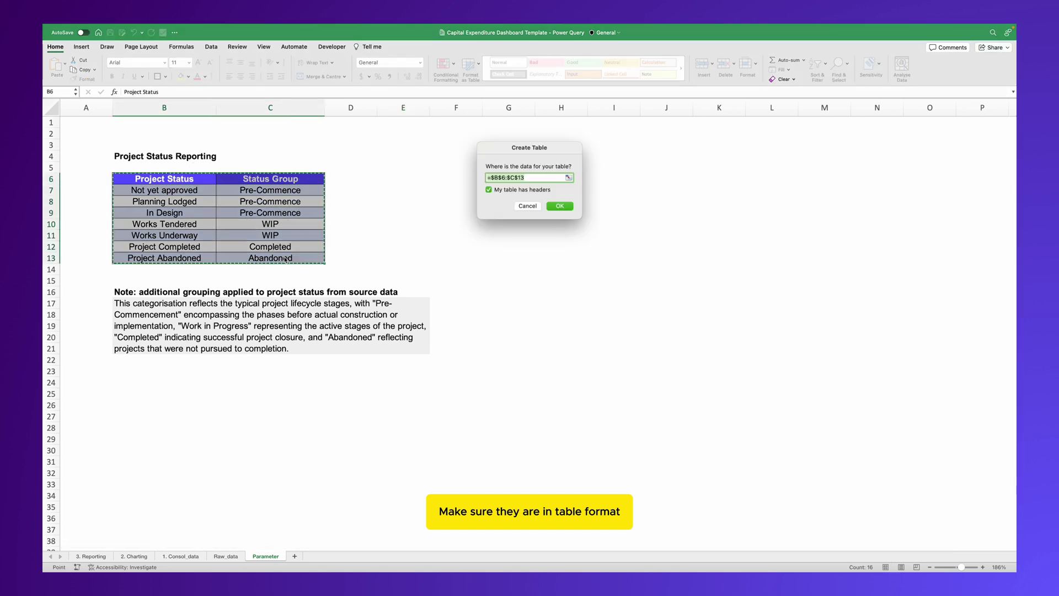
pyautogui.click(559, 205)
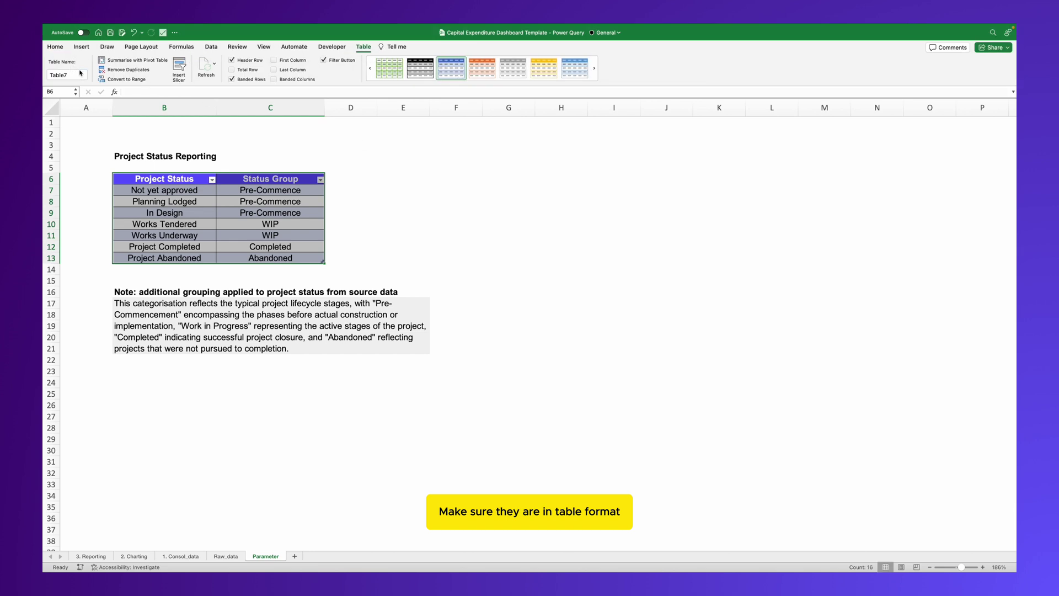
# Step: Rename the new table to DIM_ProjectStatus
pyautogui.click(80, 76)
pyautogui.write('Di')
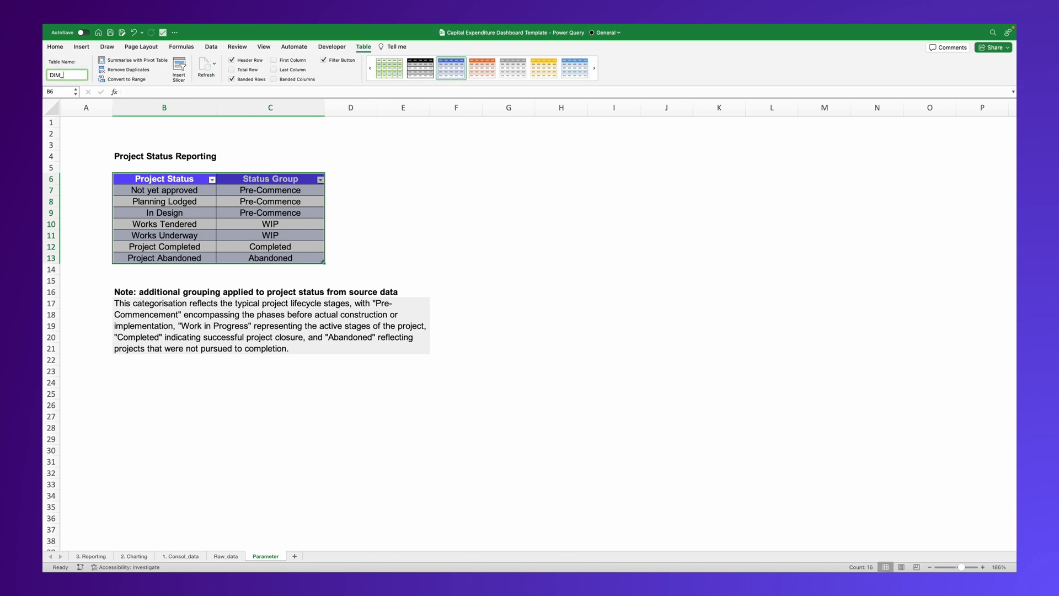
pyautogui.write('M_ProjectGroup')
pyautogui.press('Return')
pyautogui.click(212, 47)
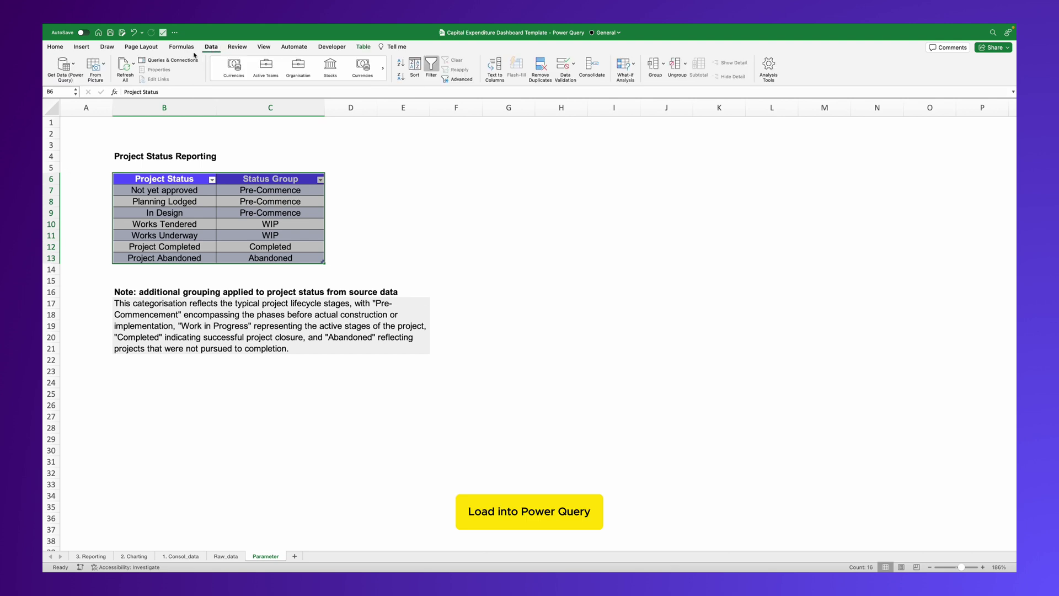
# Step: Import the dashboard template workbook via Power Query, ticking the DataRaw and DIM_ProjectStatus tables
pyautogui.click(77, 65)
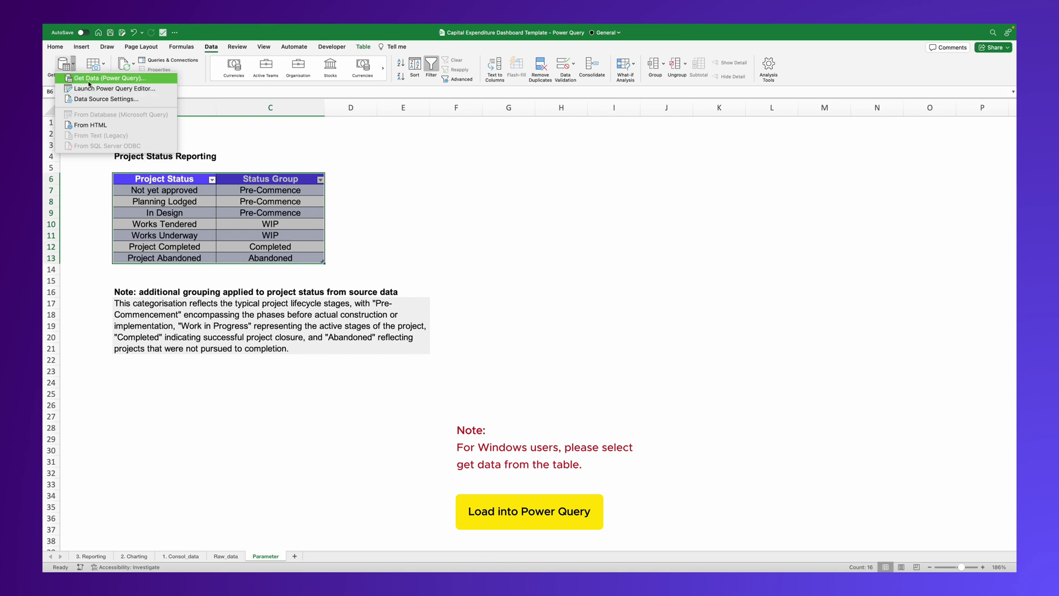
pyautogui.click(88, 78)
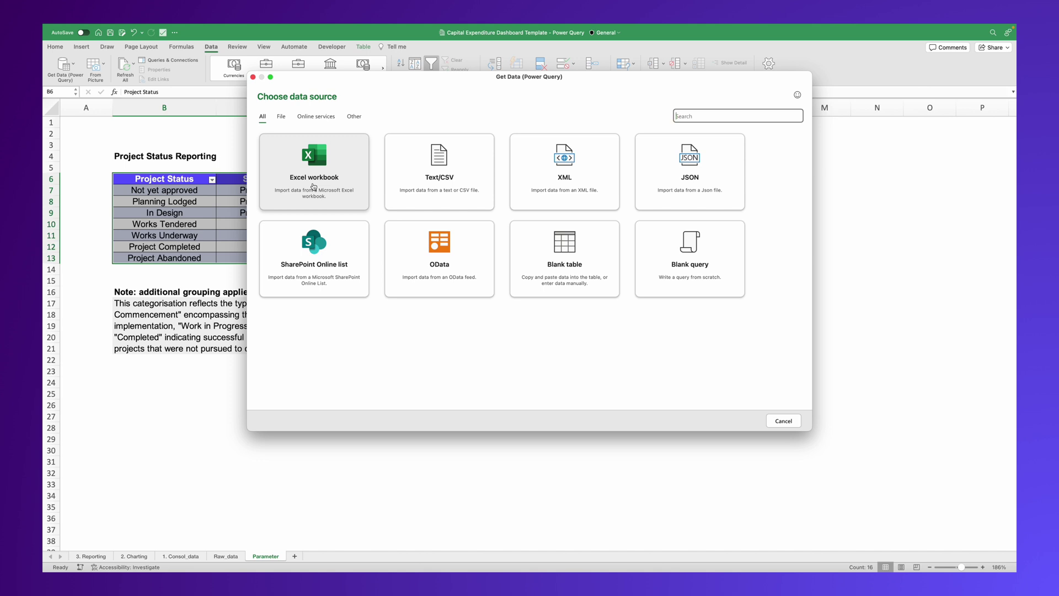
pyautogui.click(313, 187)
pyautogui.click(386, 143)
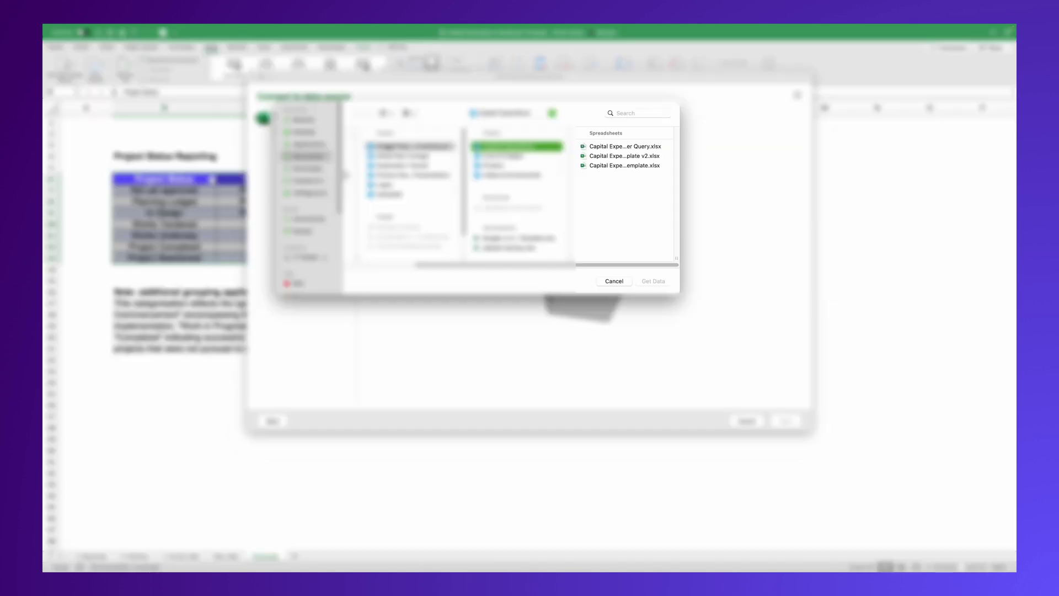
pyautogui.click(626, 147)
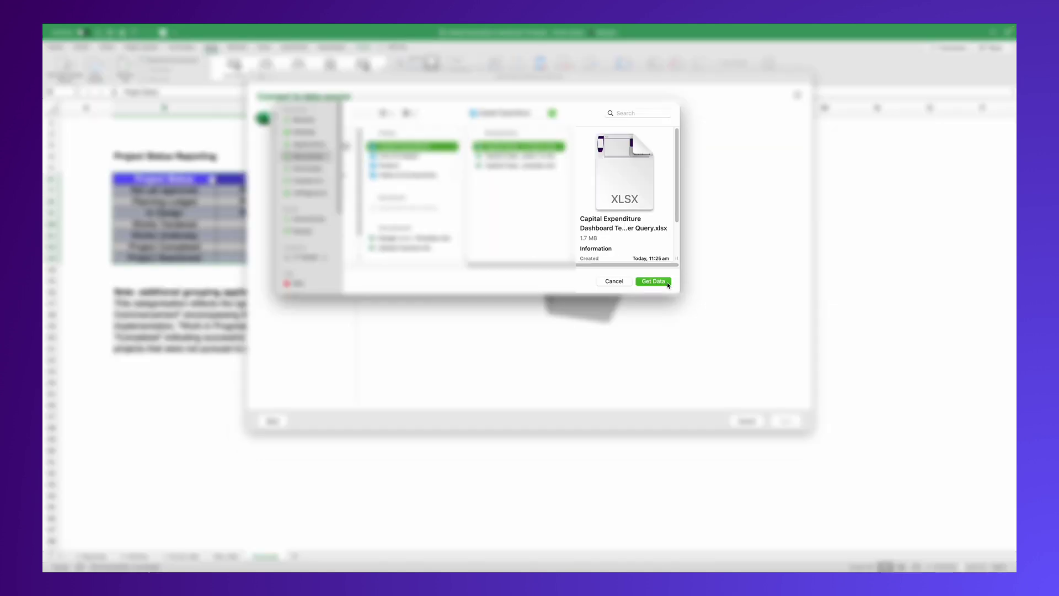
pyautogui.click(653, 282)
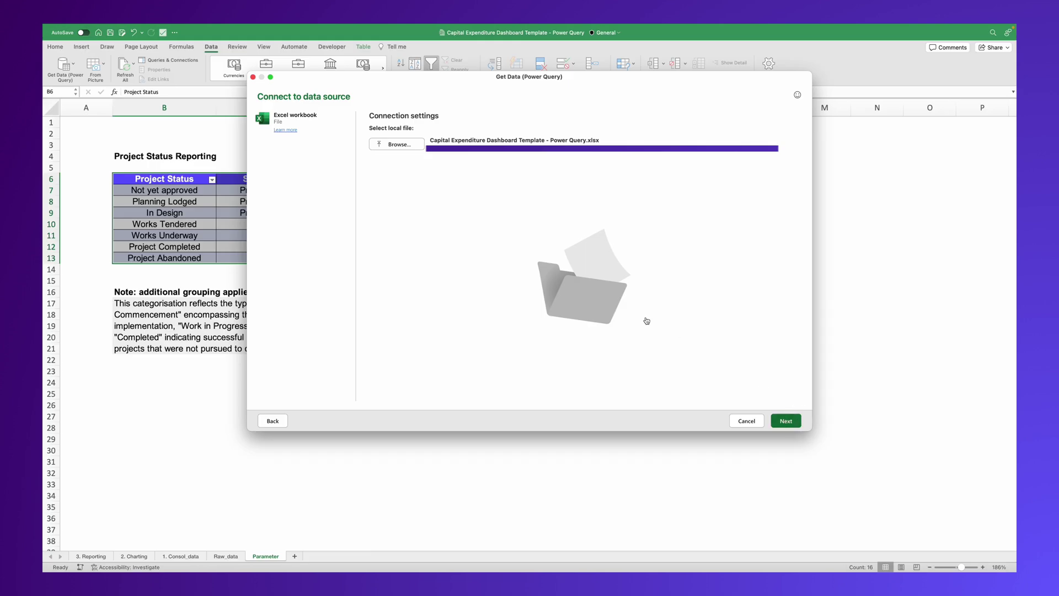
pyautogui.click(798, 422)
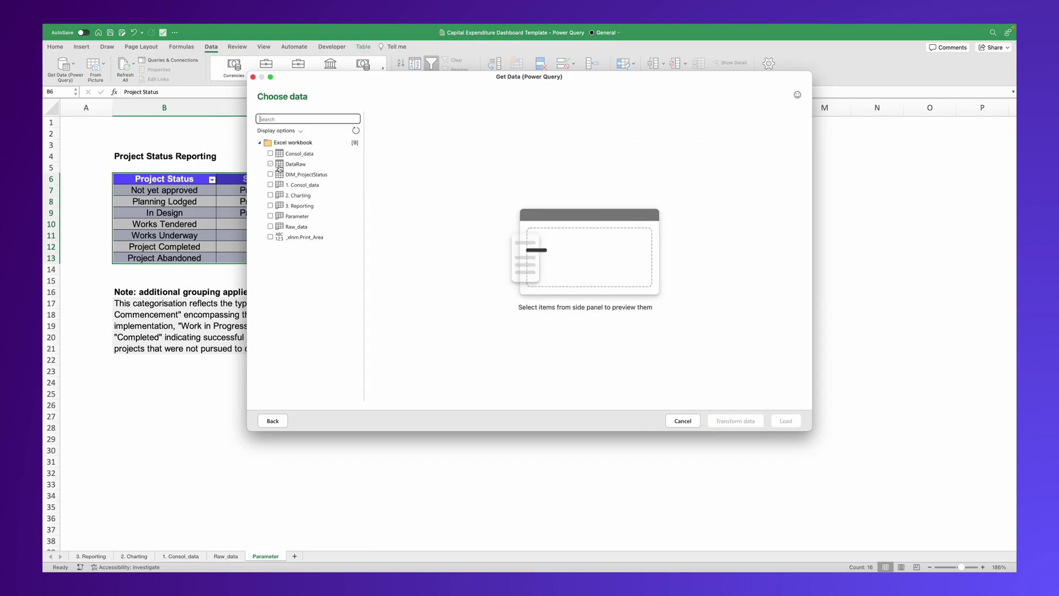
pyautogui.click(270, 164)
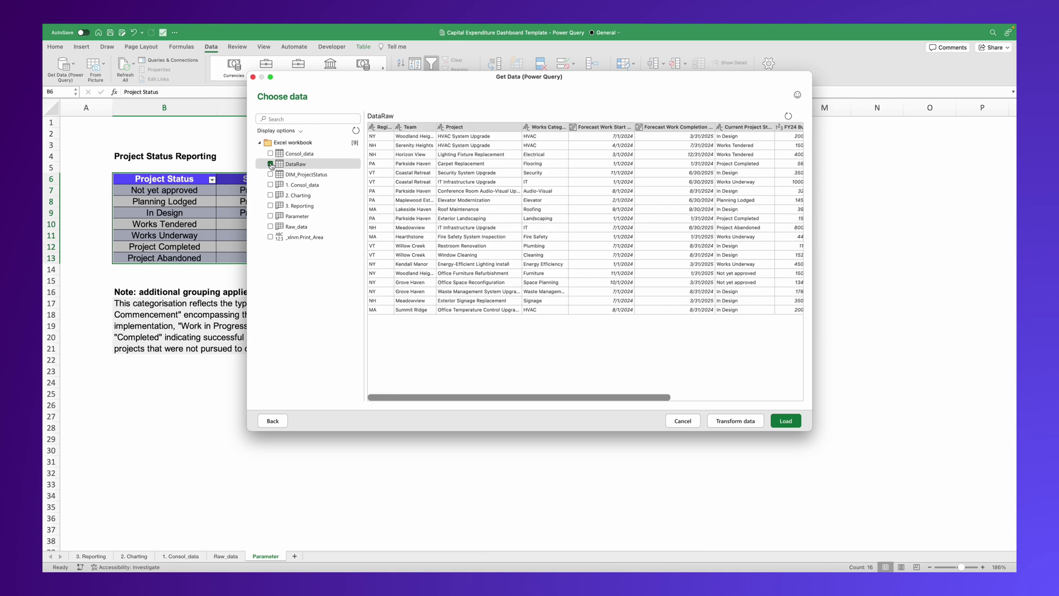
pyautogui.click(270, 174)
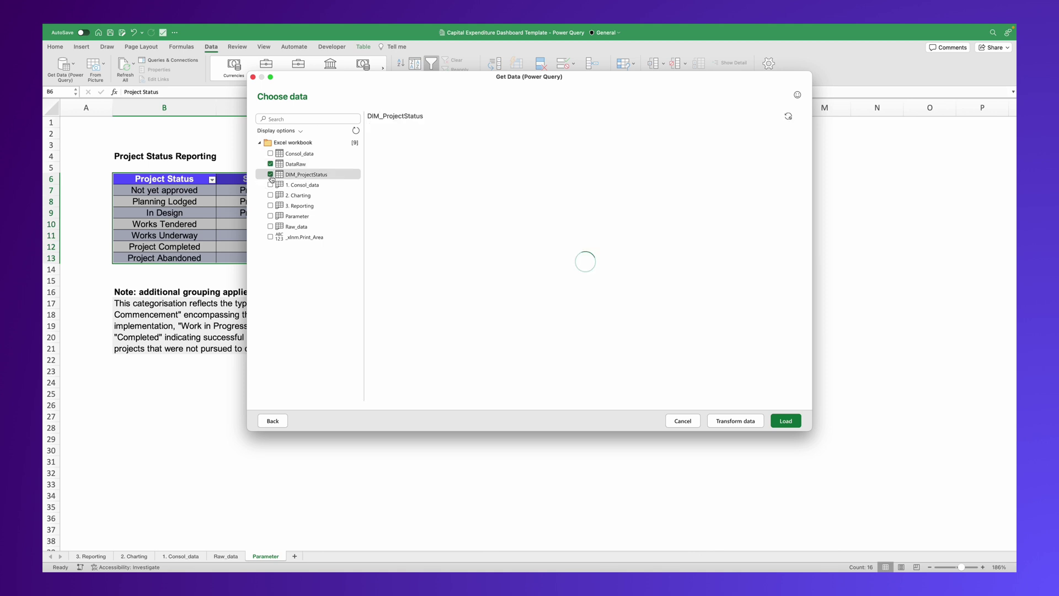
# Step: Open the selected tables in the Power Query Editor and enlarge its window
pyautogui.click(752, 422)
pyautogui.click(324, 162)
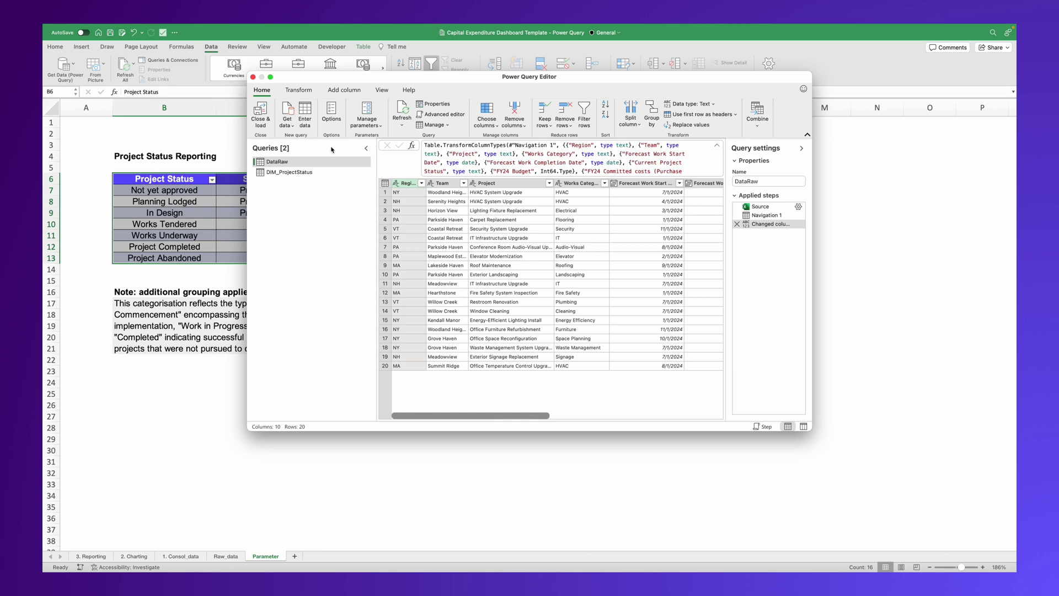
pyautogui.moveTo(366, 79); pyautogui.dragTo(254, 75)
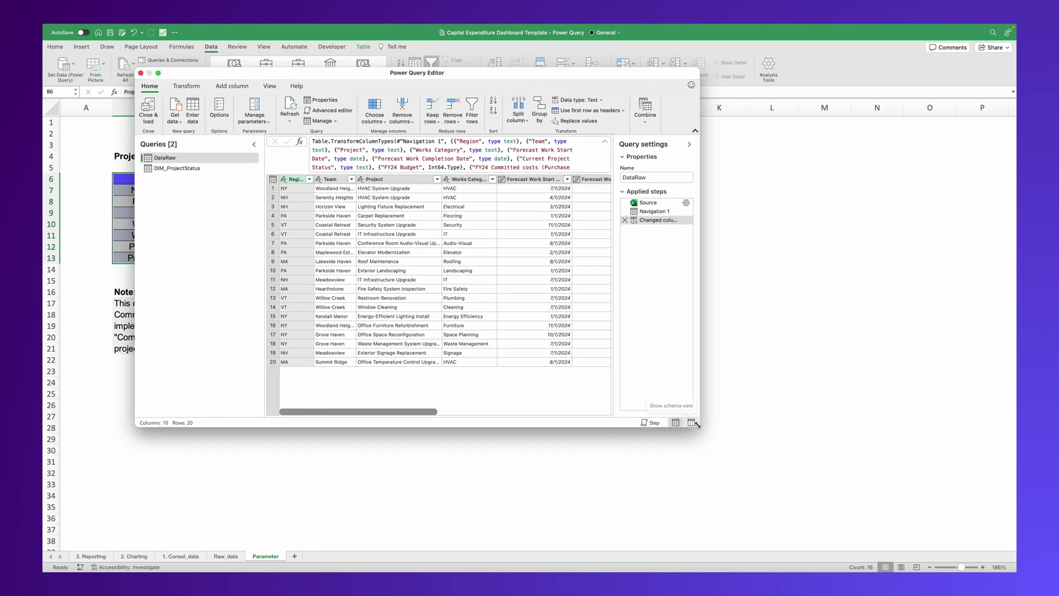
pyautogui.moveTo(693, 427); pyautogui.dragTo(881, 496)
# Step: Compare DataRaw's Current Project Status with DIM_ProjectStatus's Project Status and Status Group columns
pyautogui.click(688, 179)
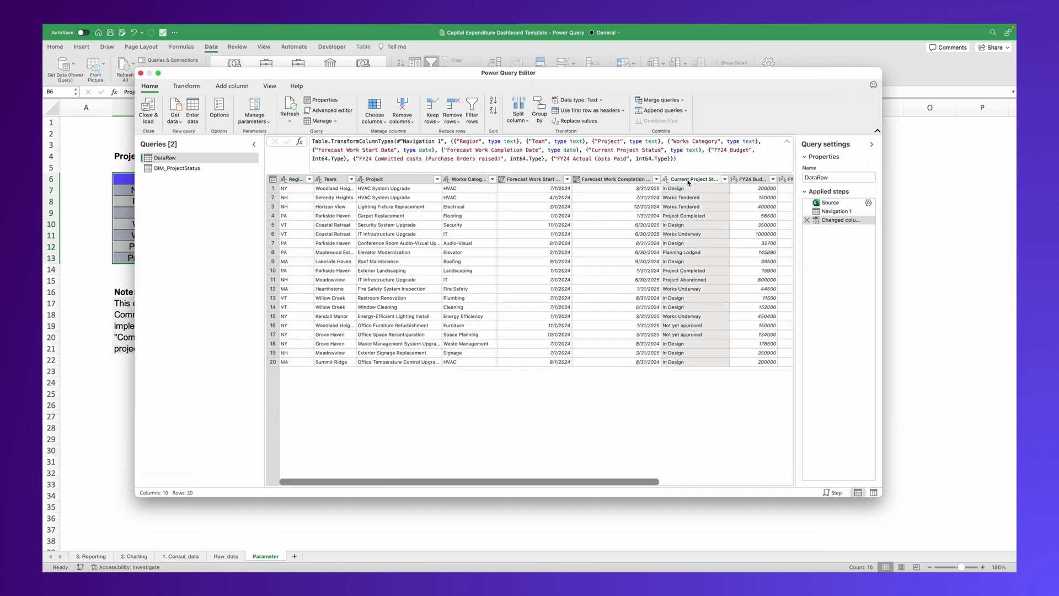
pyautogui.click(196, 169)
pyautogui.click(348, 179)
pyautogui.click(306, 182)
pyautogui.click(202, 160)
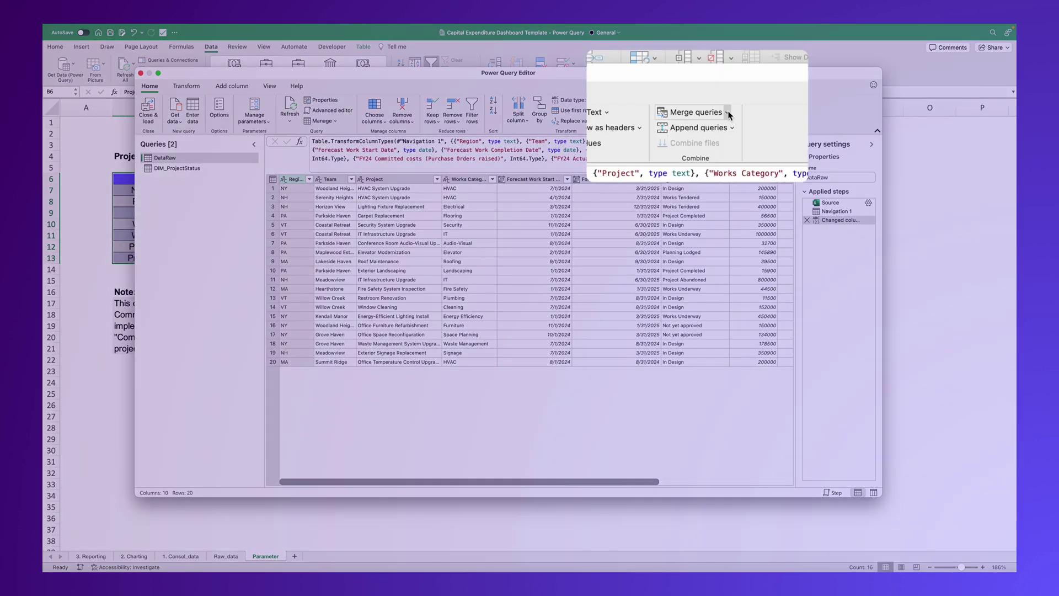
# Step: Merge DataRaw with DIM_ProjectStatus as a new left-outer query, matching Current Project Status to Project Status
pyautogui.click(683, 100)
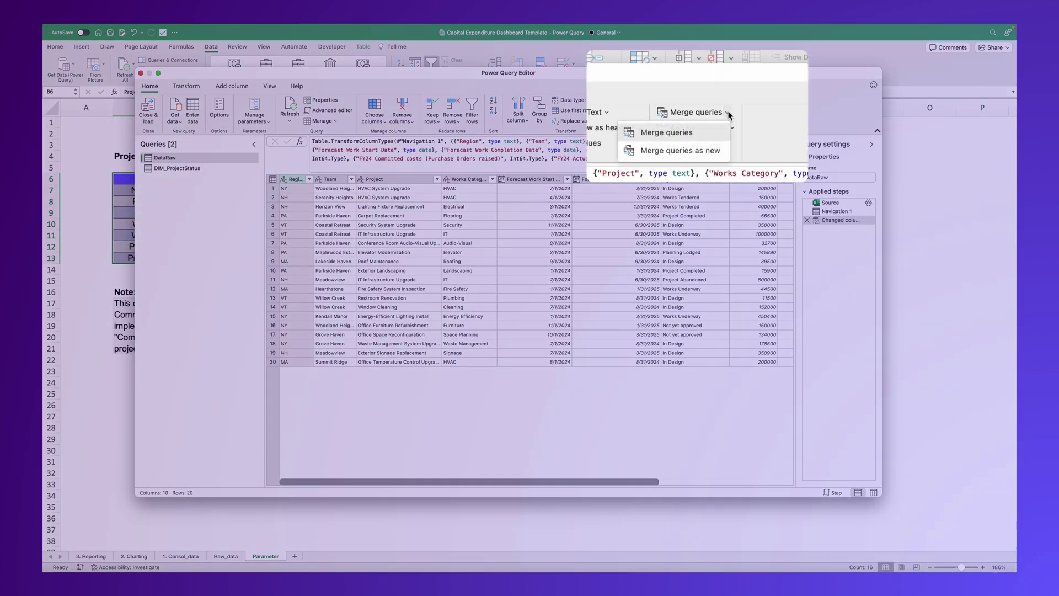
pyautogui.click(674, 127)
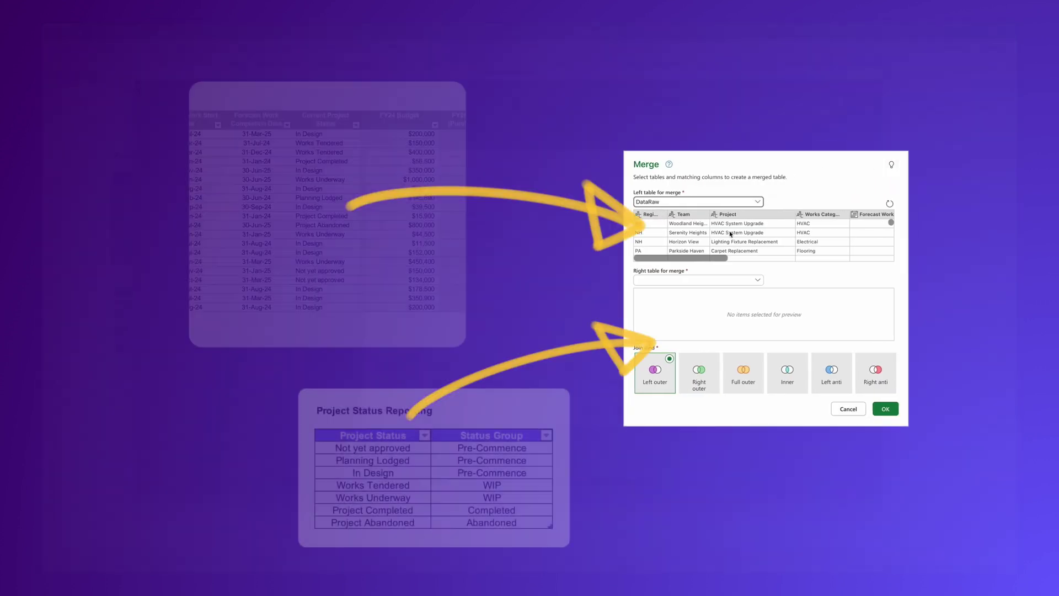
pyautogui.hscroll(5, 717, 260)
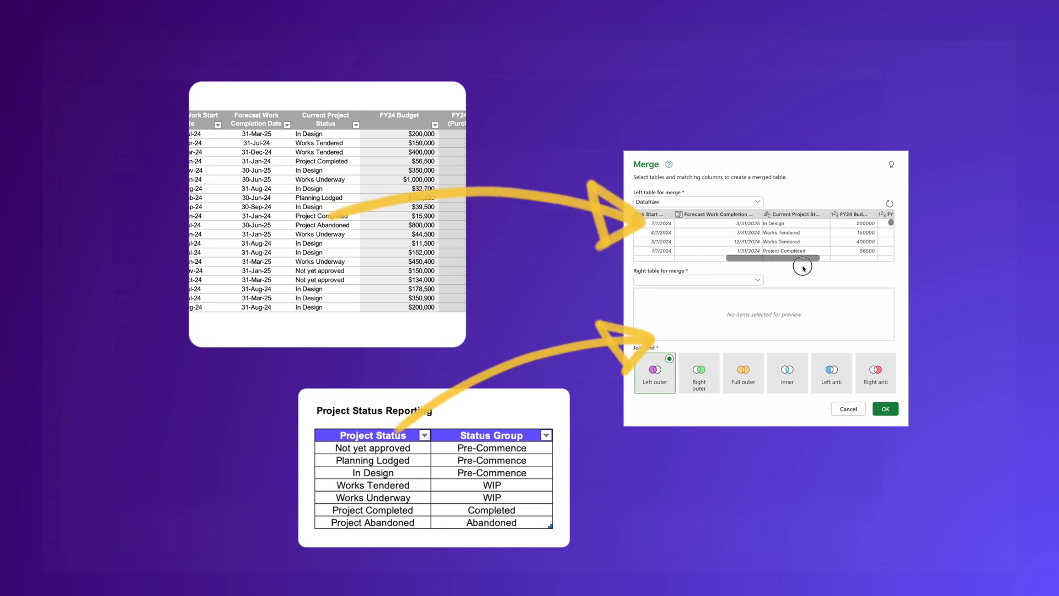
pyautogui.click(779, 224)
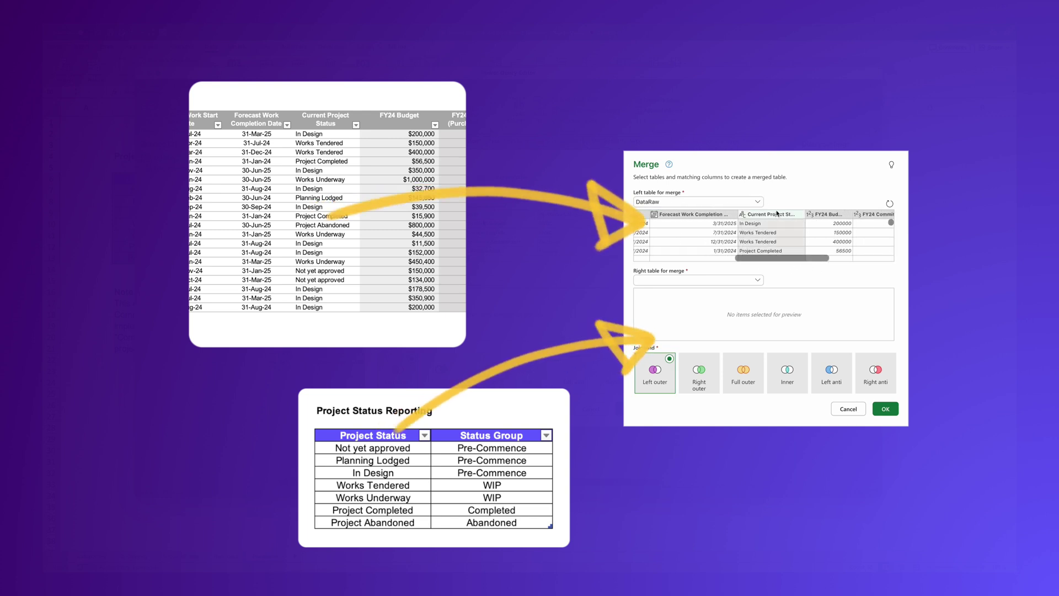
pyautogui.click(756, 280)
pyautogui.click(726, 304)
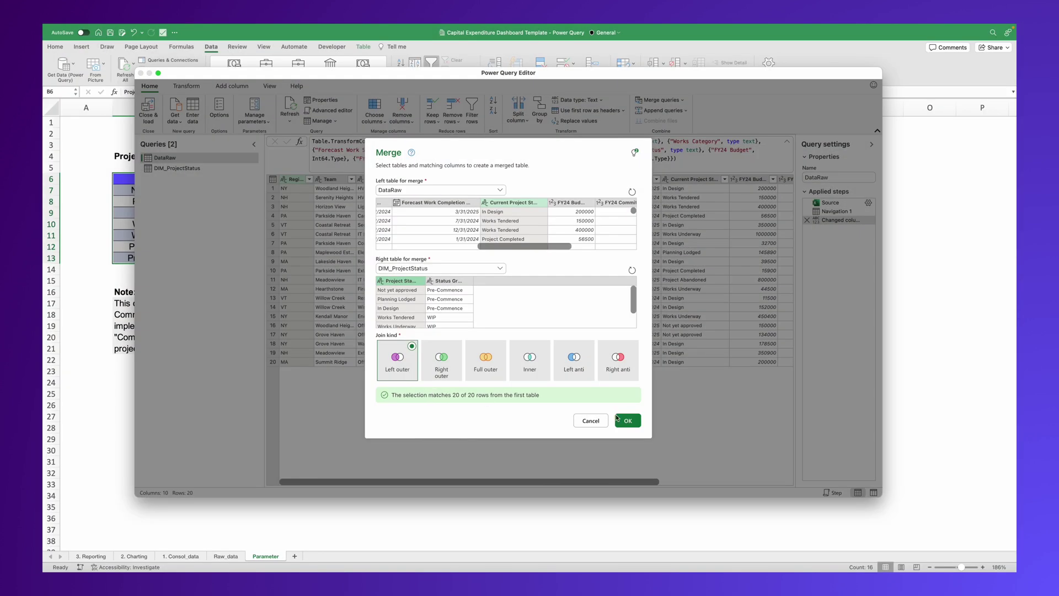
pyautogui.click(626, 420)
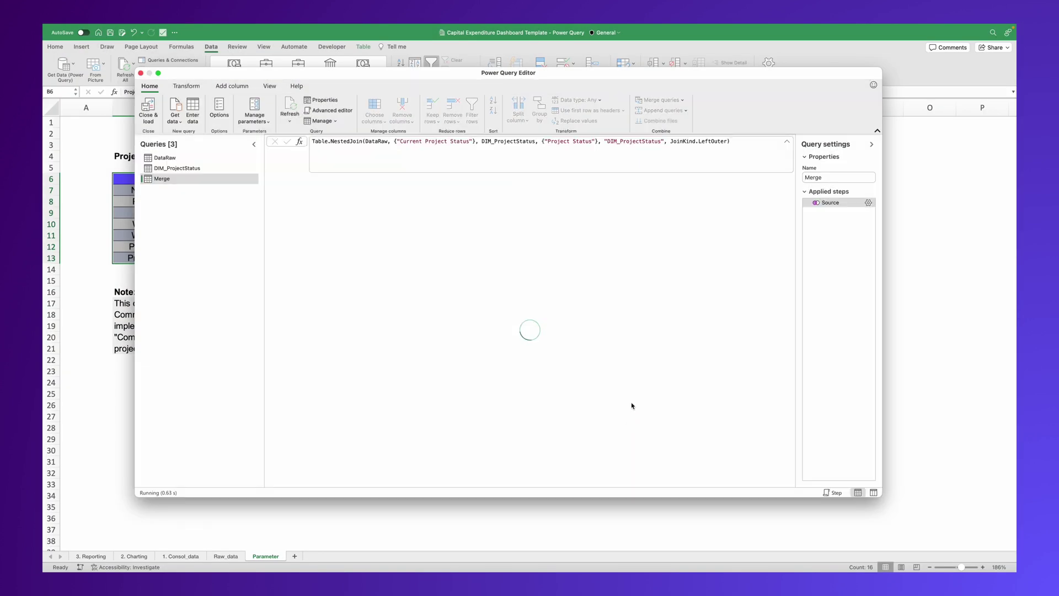
# Step: Expand the DIM_ProjectStatus column to add only Status Group, and widen it
pyautogui.moveTo(607, 482); pyautogui.dragTo(782, 462)
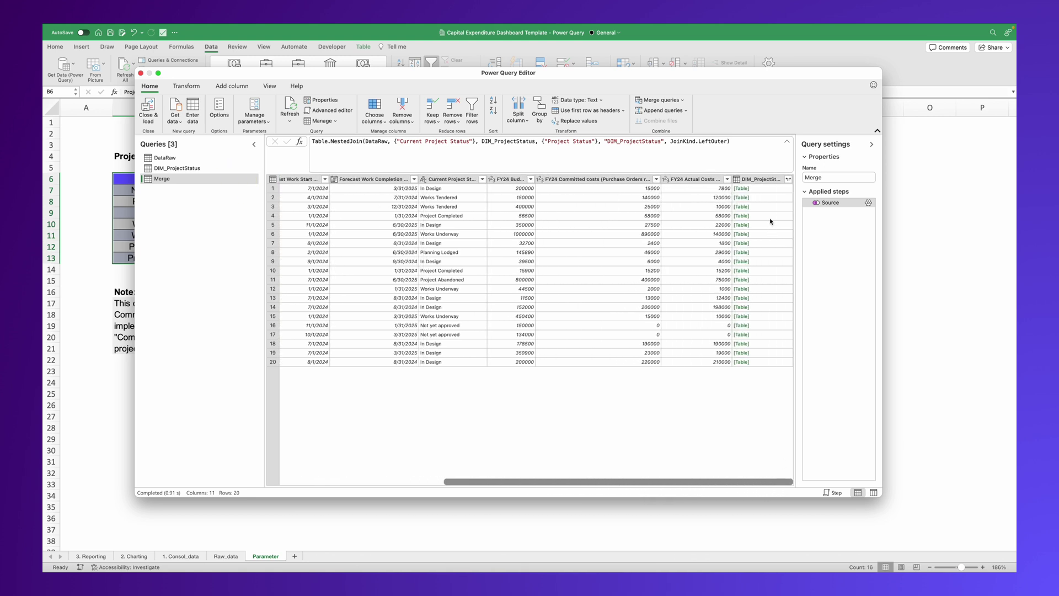
pyautogui.click(788, 179)
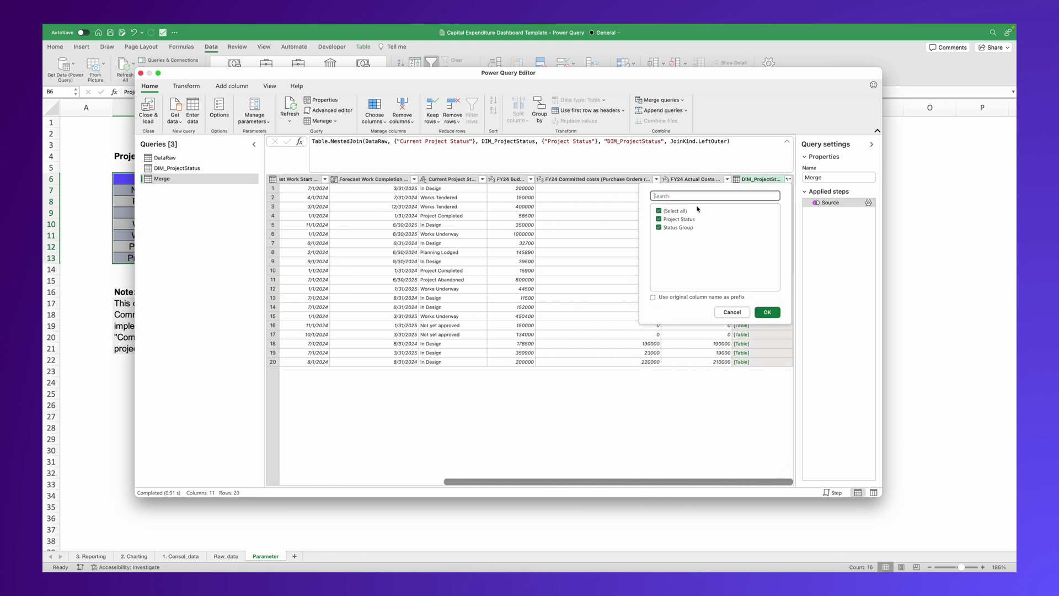
pyautogui.click(678, 211)
pyautogui.click(676, 229)
pyautogui.click(767, 312)
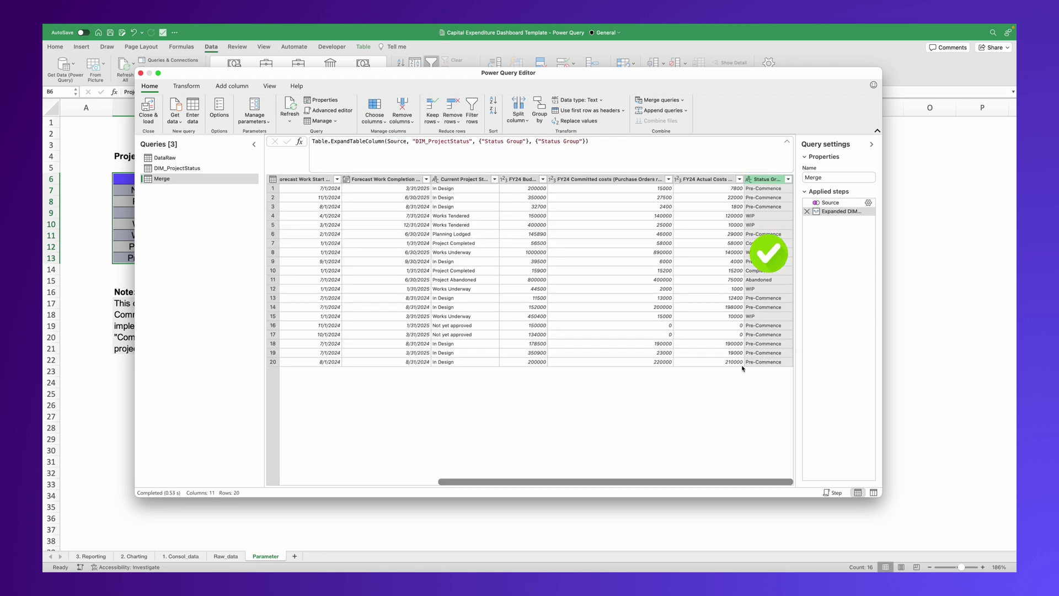
pyautogui.moveTo(791, 178); pyautogui.dragTo(789, 178)
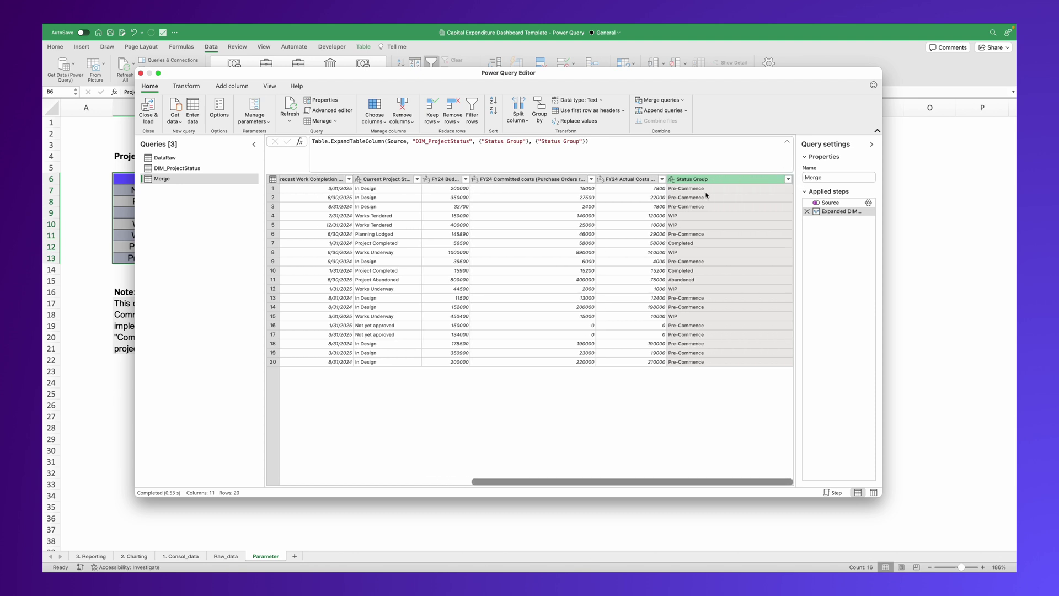
# Step: Rename the query to Consolidated data and load it to the workbook
pyautogui.click(831, 177)
pyautogui.write('Consolidated data')
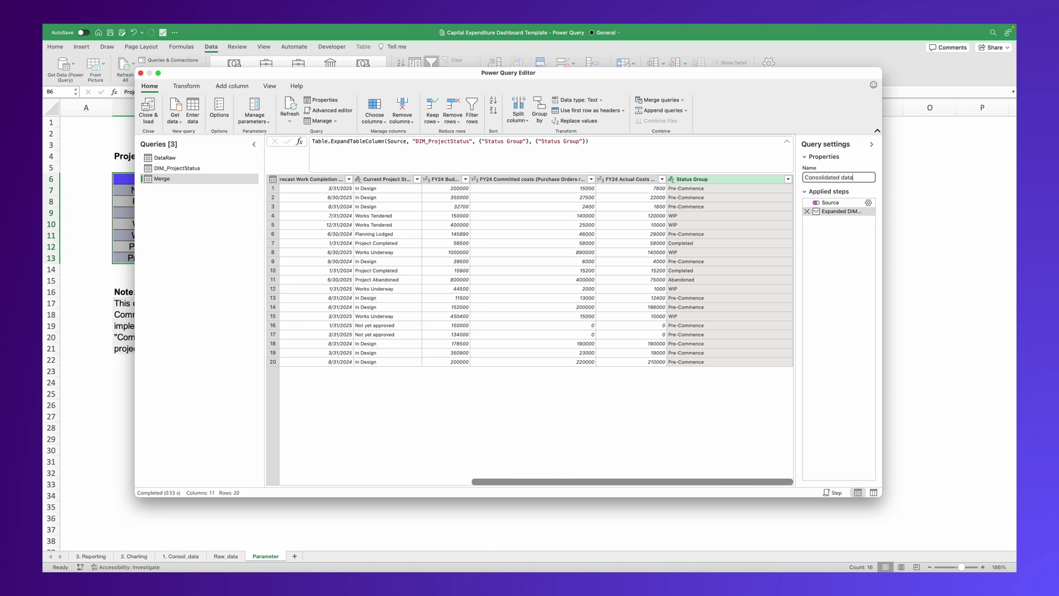
pyautogui.press('Return')
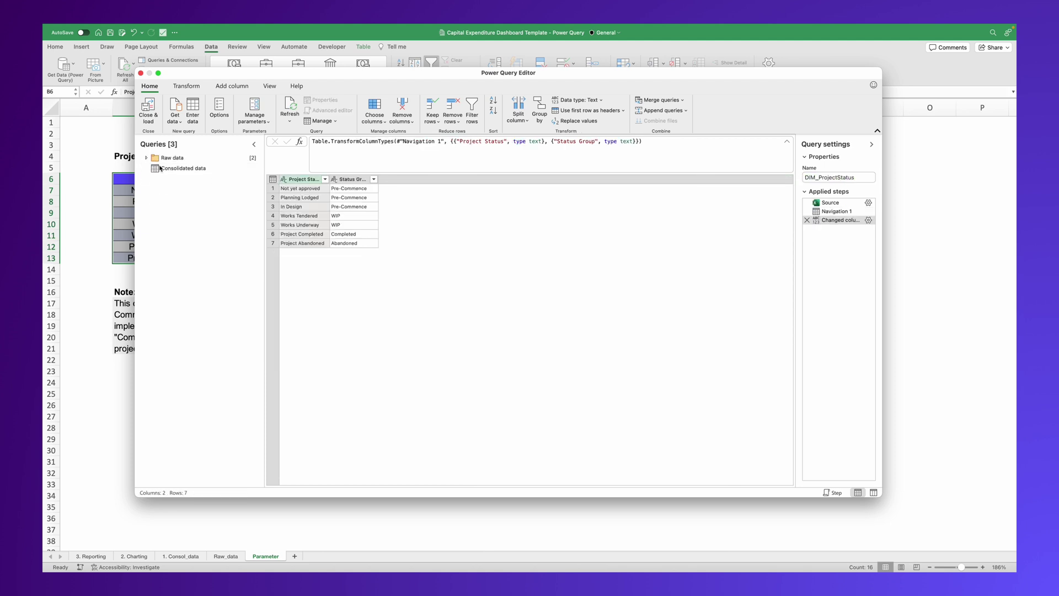
pyautogui.click(149, 112)
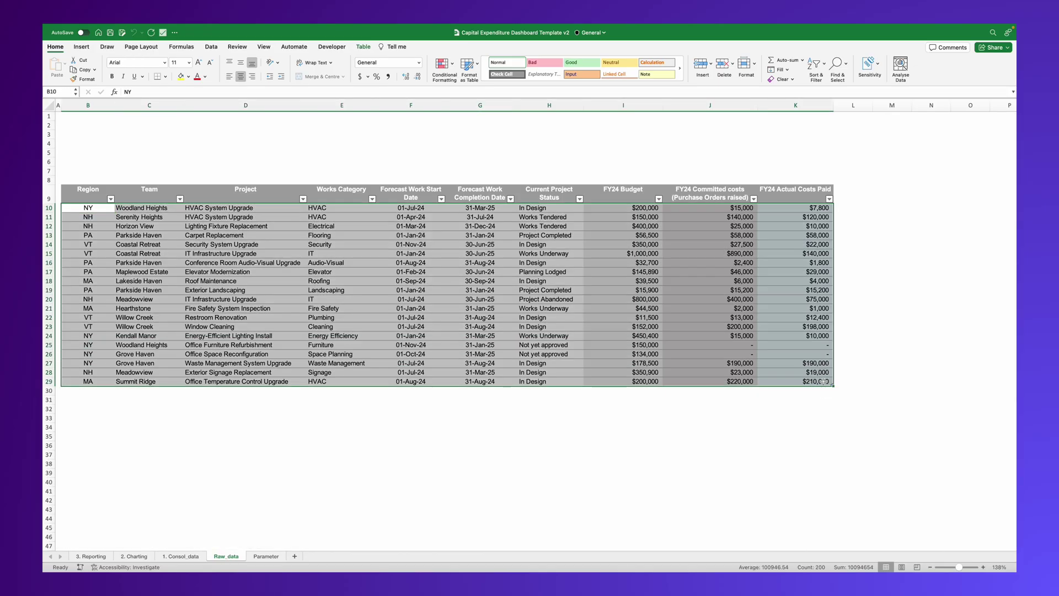
# Step: Copy the 20 DataRaw project rows and paste them beneath the table, extending data to row 49
pyautogui.scroll(-3, 822, 379)
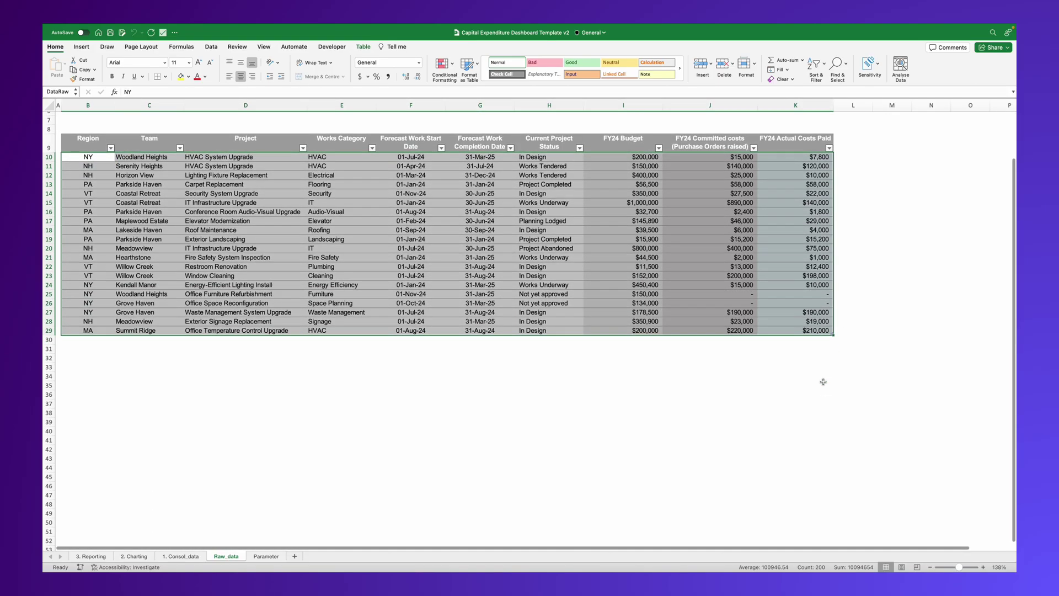
pyautogui.press('super+c')
pyautogui.moveTo(90, 334); pyautogui.dragTo(90, 339)
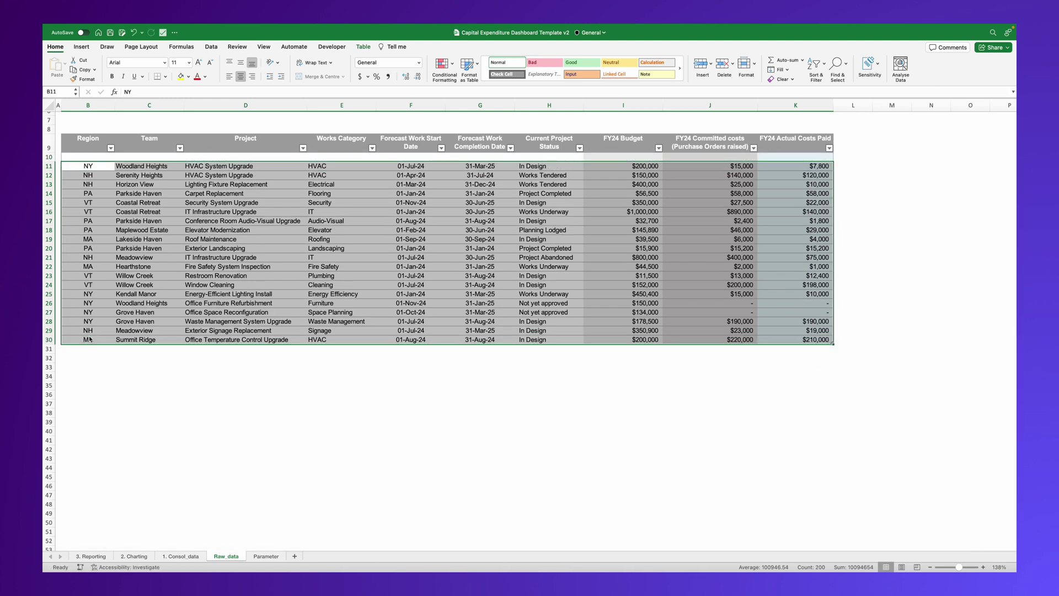
pyautogui.press('super+z')
pyautogui.click(92, 340)
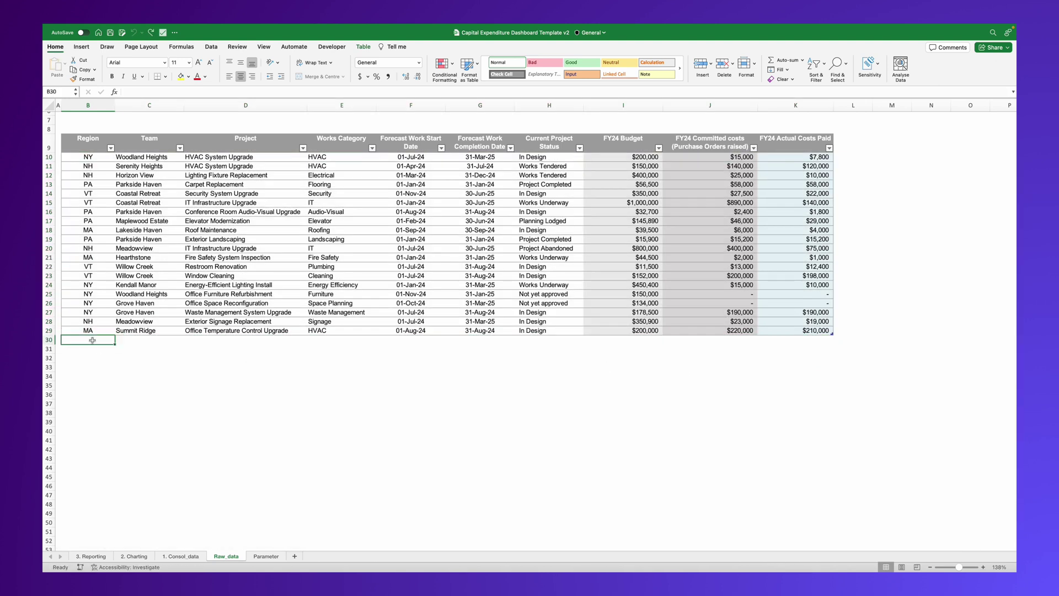
pyautogui.click(103, 158)
pyautogui.press('super+a')
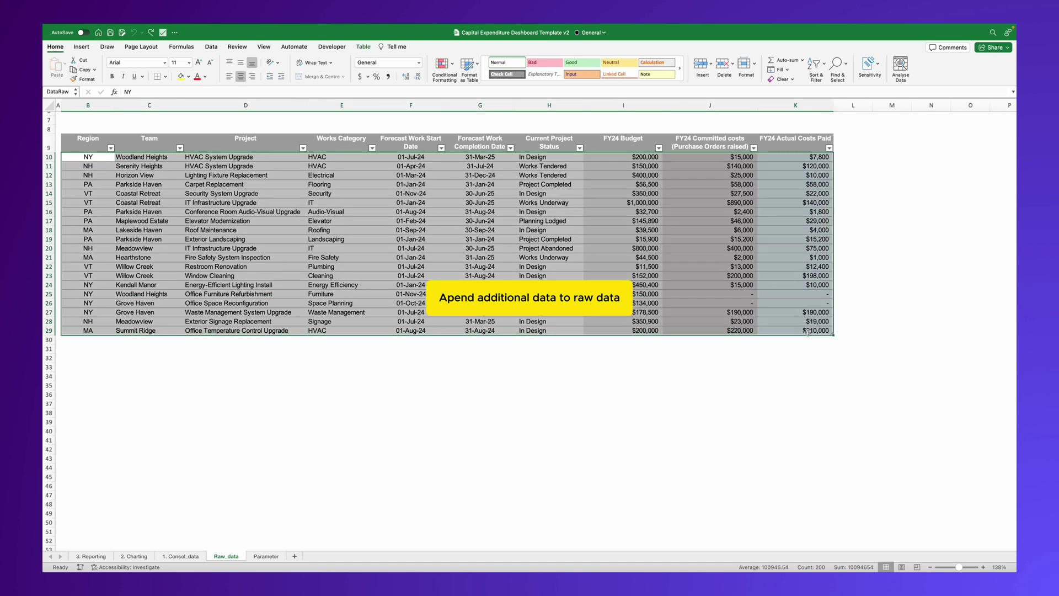
pyautogui.press('super+c')
pyautogui.click(100, 342)
pyautogui.press('super+v')
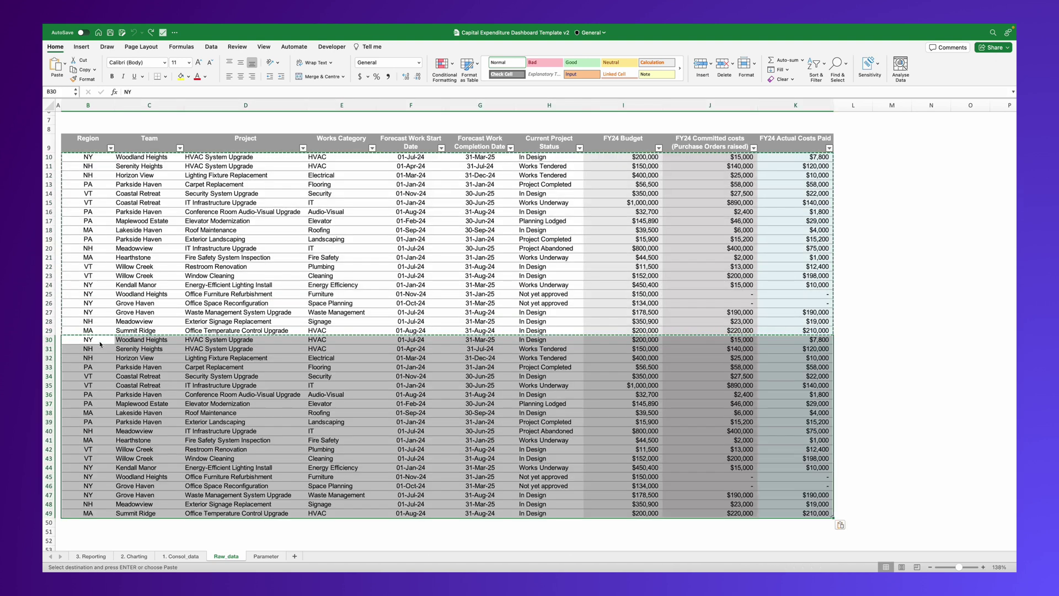
# Step: On 1. Consol_data, save the workbook and Refresh All so the table holds 40 rows
pyautogui.click(180, 556)
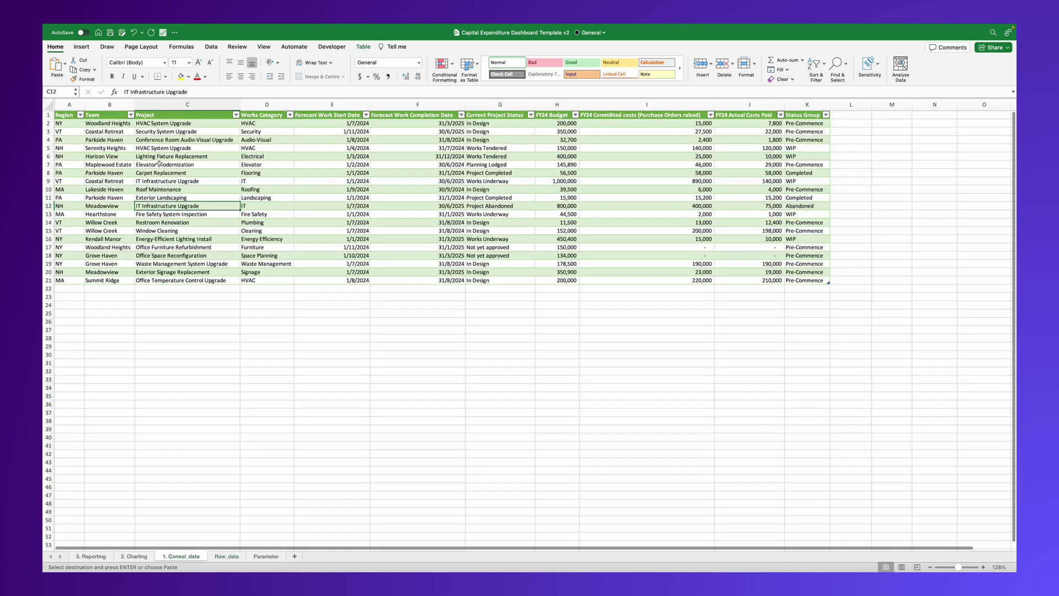
pyautogui.press('super+s')
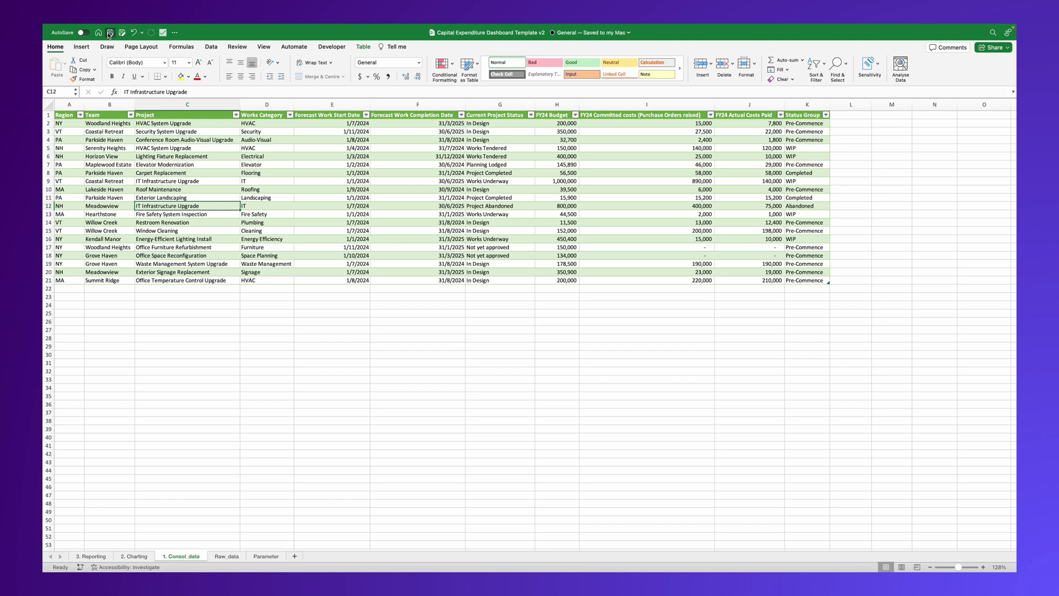
pyautogui.click(143, 133)
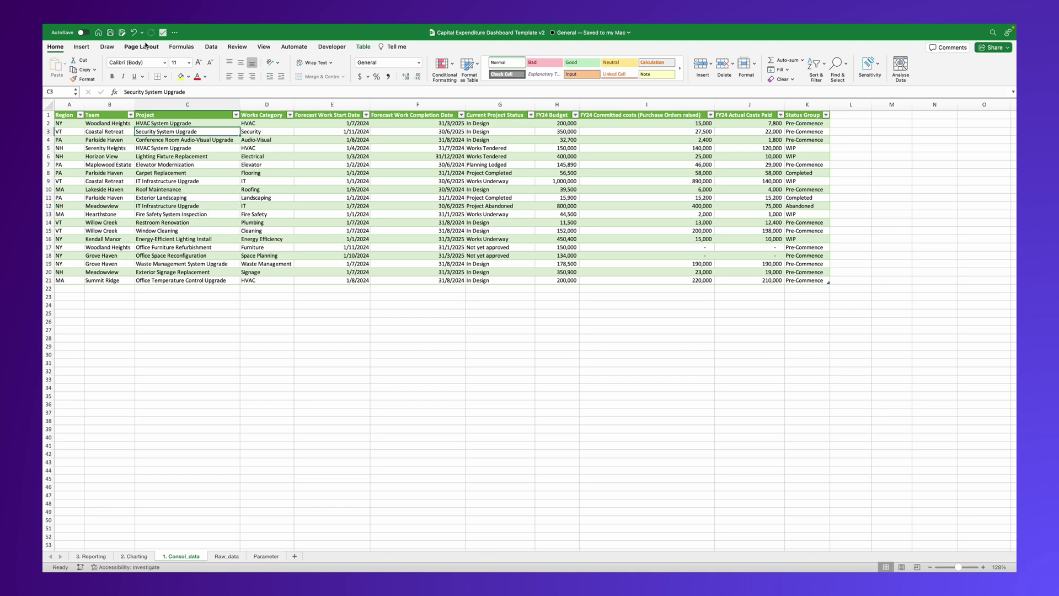
pyautogui.click(211, 47)
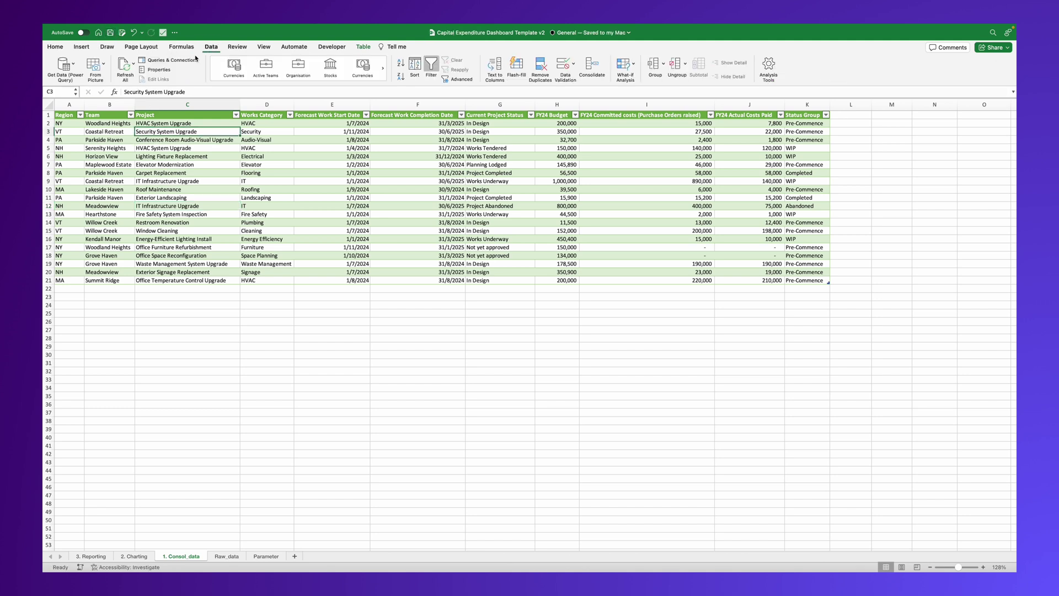
pyautogui.click(129, 70)
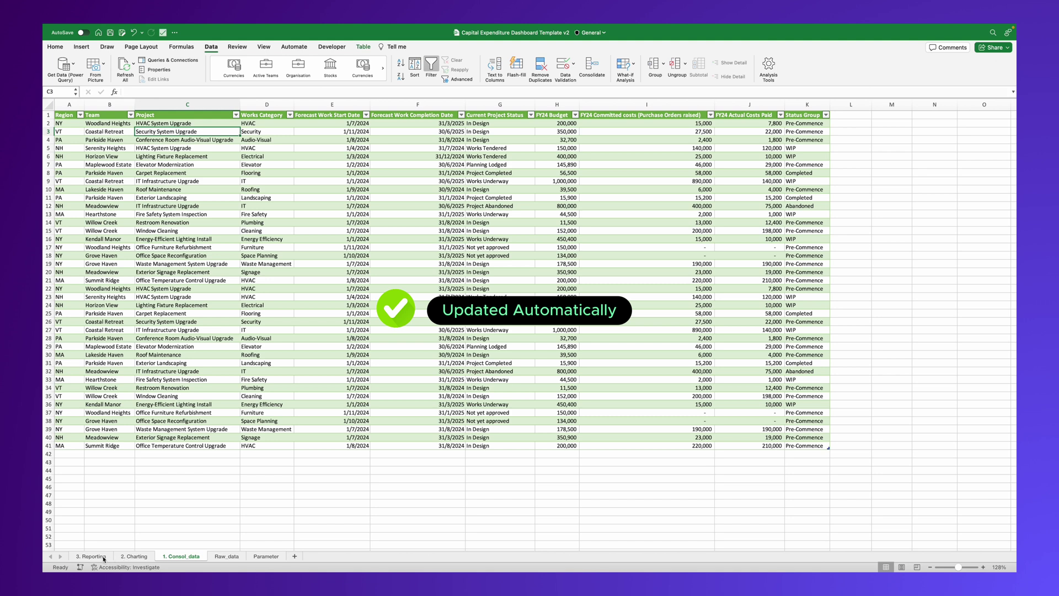
# Step: Refresh the 2. Charting pivot tables so actual costs paid total 2,246,400
pyautogui.click(134, 556)
pyautogui.click(425, 140)
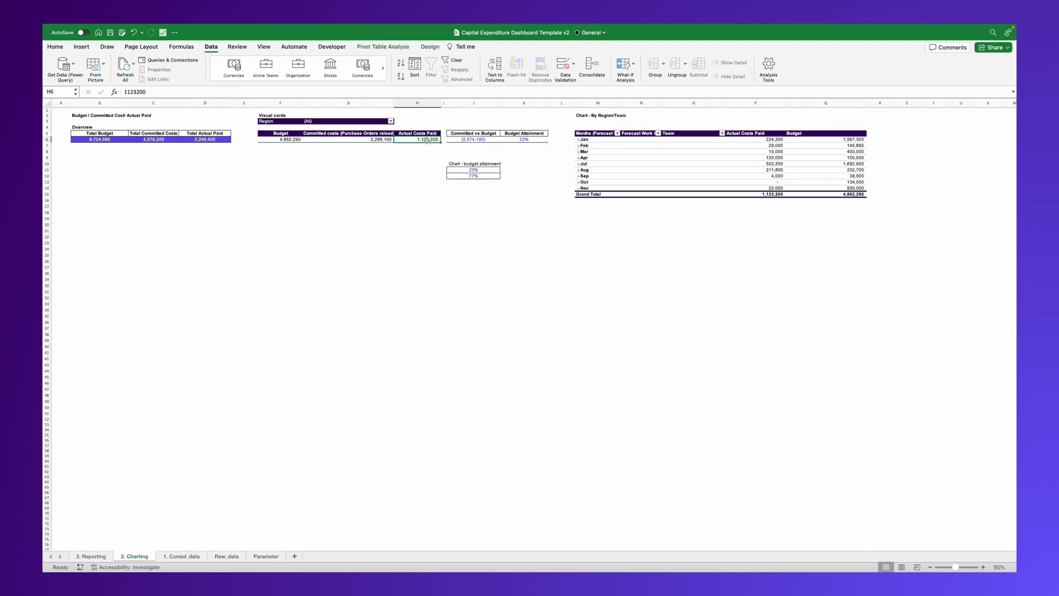
pyautogui.click(383, 47)
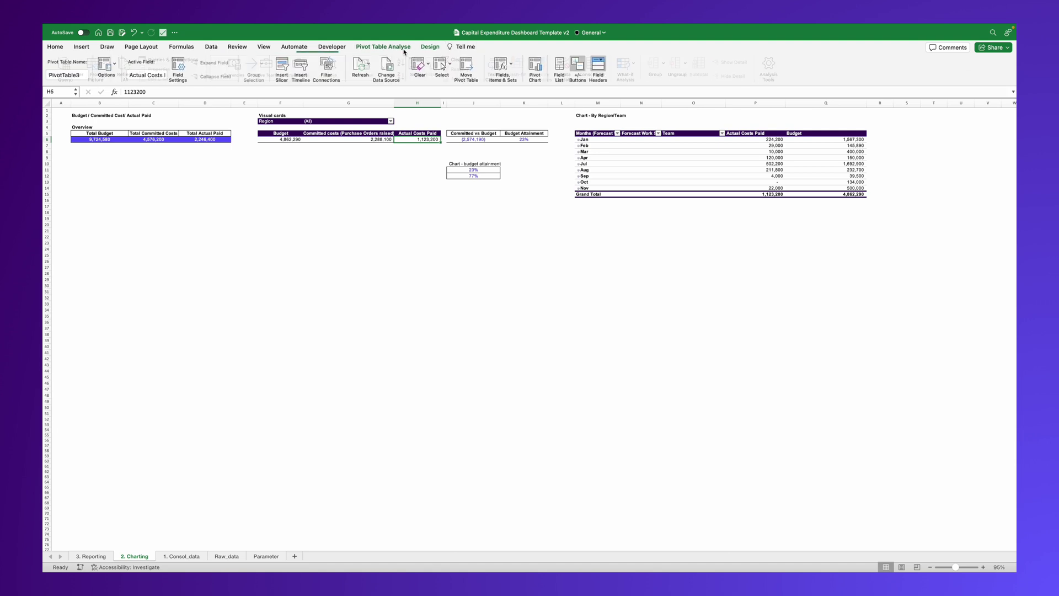
pyautogui.click(361, 70)
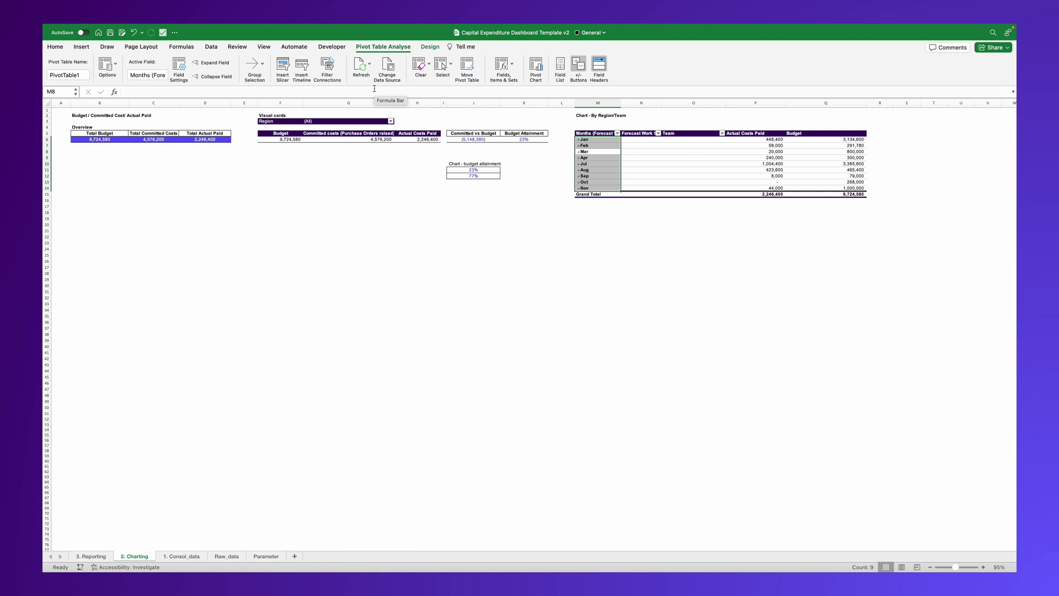
# Step: Switch to the 3. Reporting dashboard, showing 9,724,580 budget, 4,576,200 committed and 2,246,400 paid
pyautogui.click(92, 556)
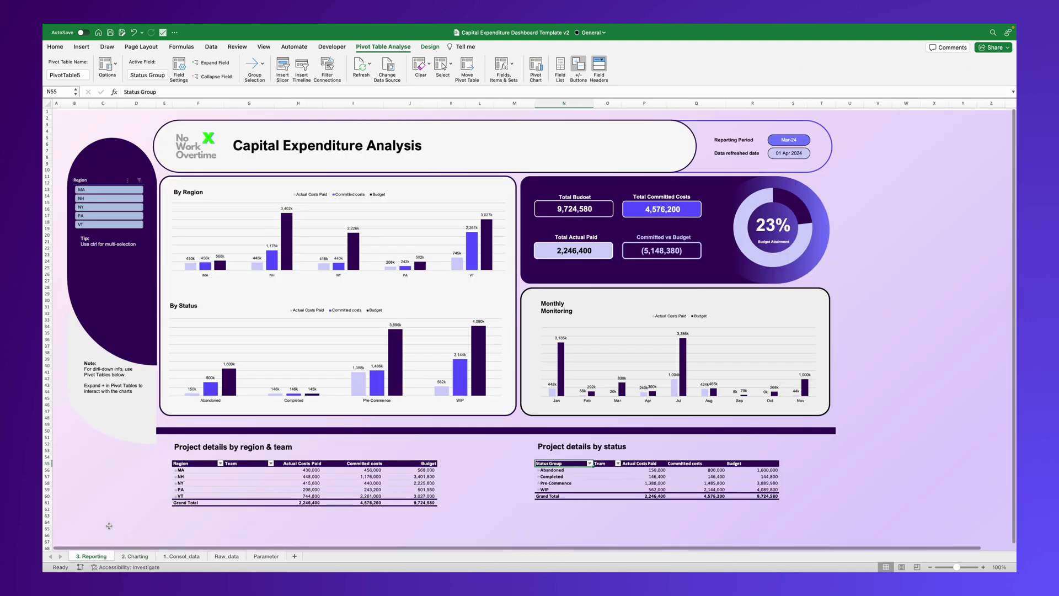